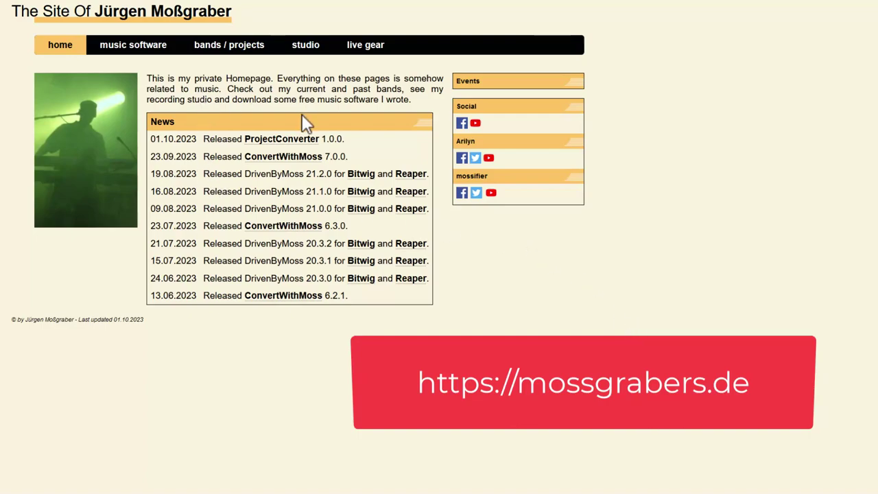
# Open the ProjectConverter release page on mossgrabers.de to get the 1.0.0 .msi installer
pyautogui.click(291, 139)
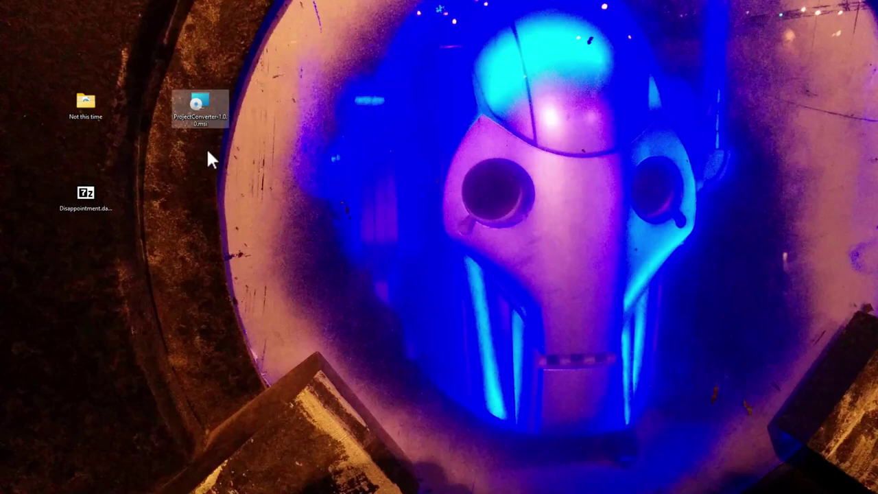
# Run ProjectConverter-1.0.0.msi, accept the licence and install into C:\Program Files\ProjectConverter
pyautogui.doubleClick(200, 112)
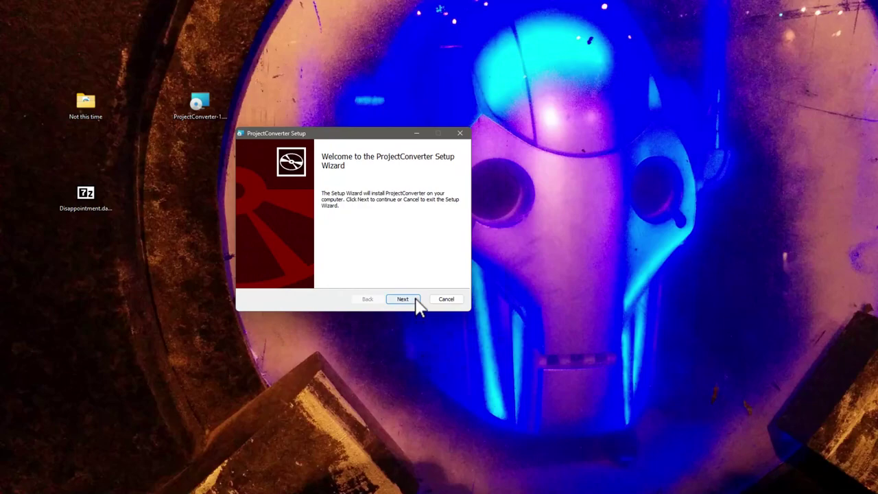
pyautogui.click(404, 299)
pyautogui.click(252, 276)
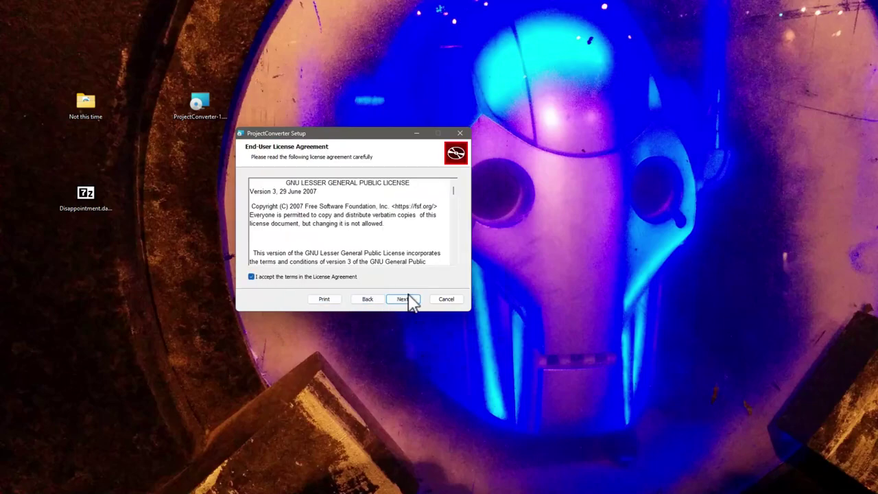
pyautogui.click(403, 300)
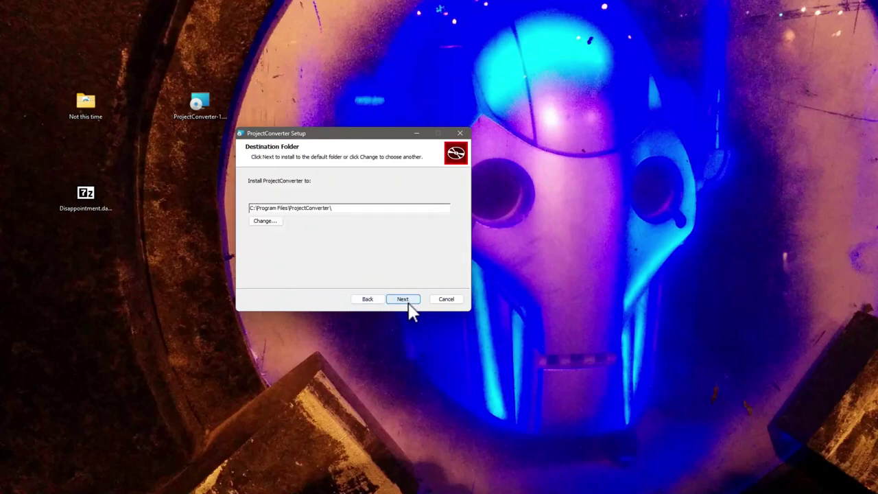
pyautogui.click(405, 300)
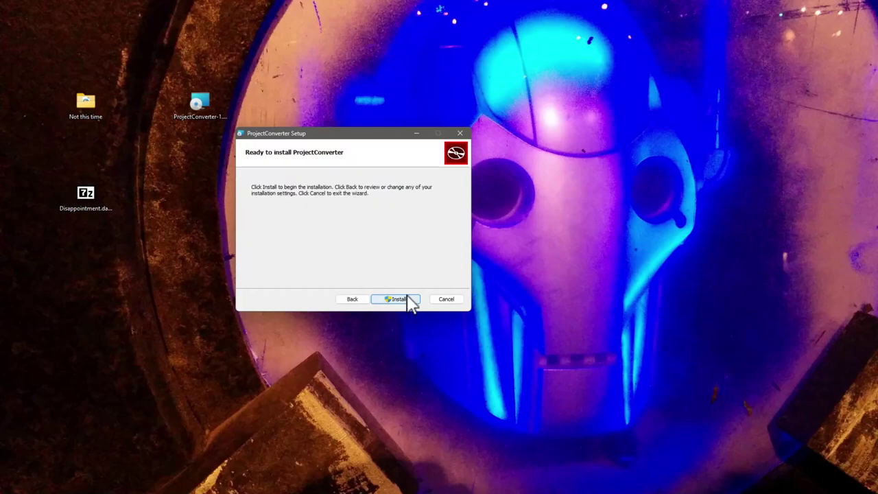
pyautogui.click(406, 299)
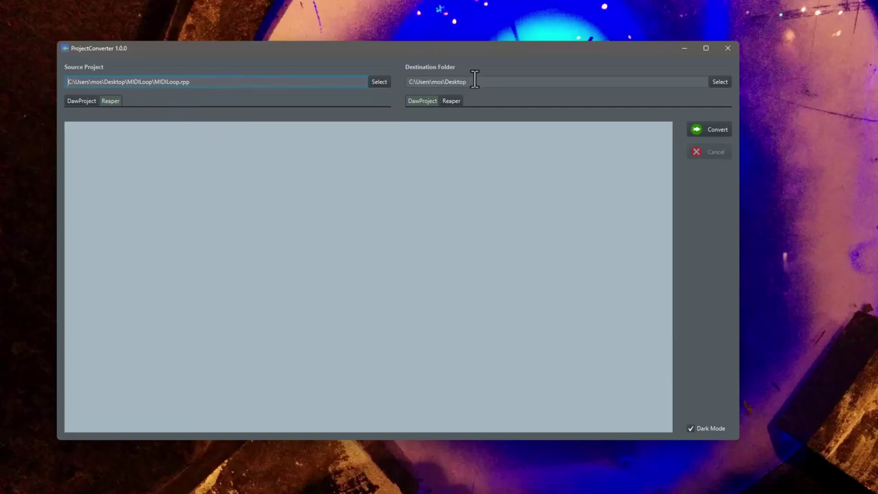
# Set DawProject as the source format and Reaper as the output format, targeting Desktop
pyautogui.click(496, 81)
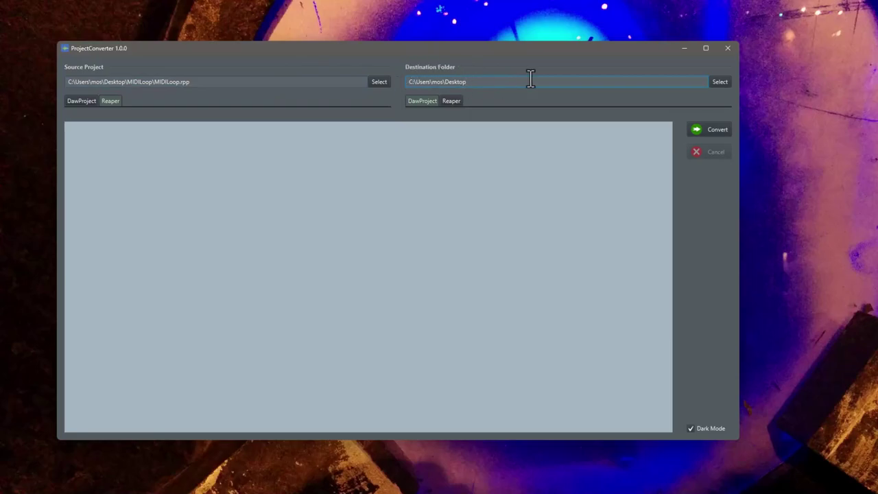
pyautogui.click(84, 103)
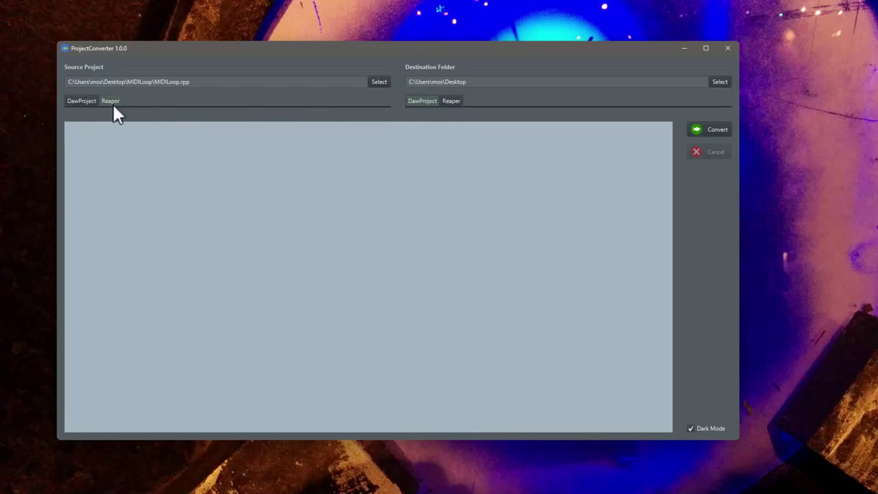
pyautogui.click(453, 103)
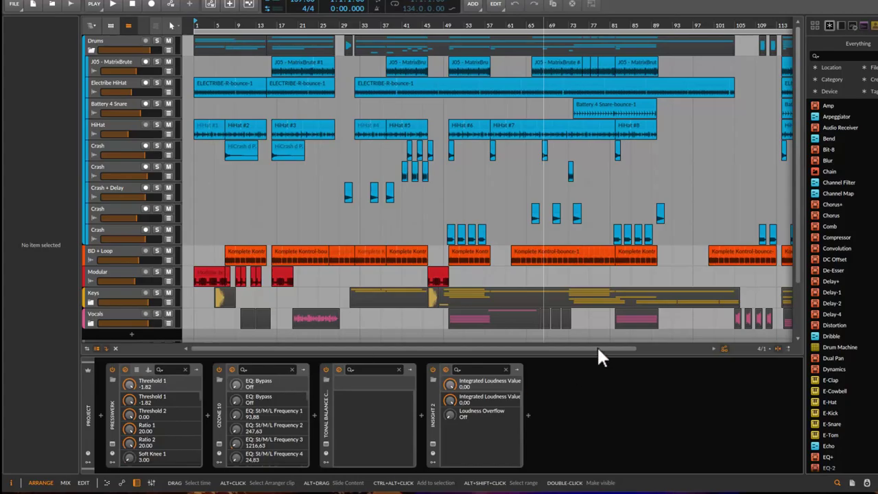
# Switch from the Bitwig band recording back to the ProjectConverter window
pyautogui.hotkey('alt', 'Tab')
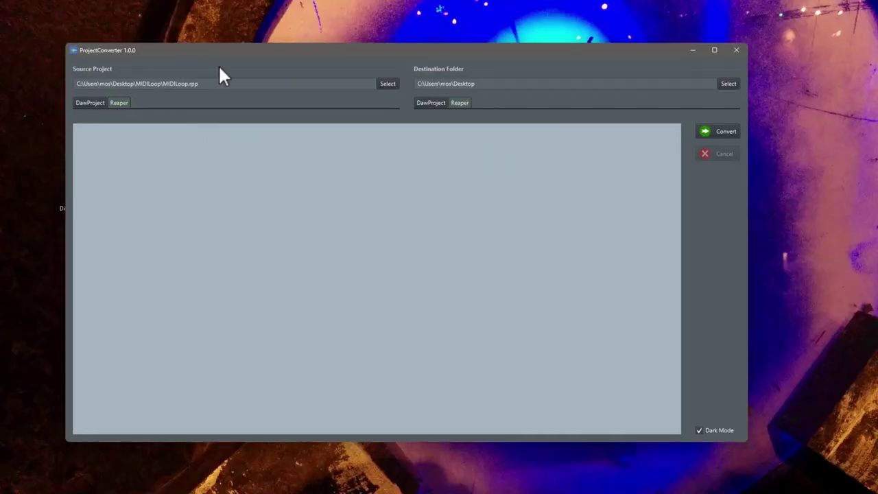
# Load Disappointment.dawproject from the desktop as the source project
pyautogui.moveTo(220, 67); pyautogui.dragTo(304, 35)
pyautogui.click(87, 195)
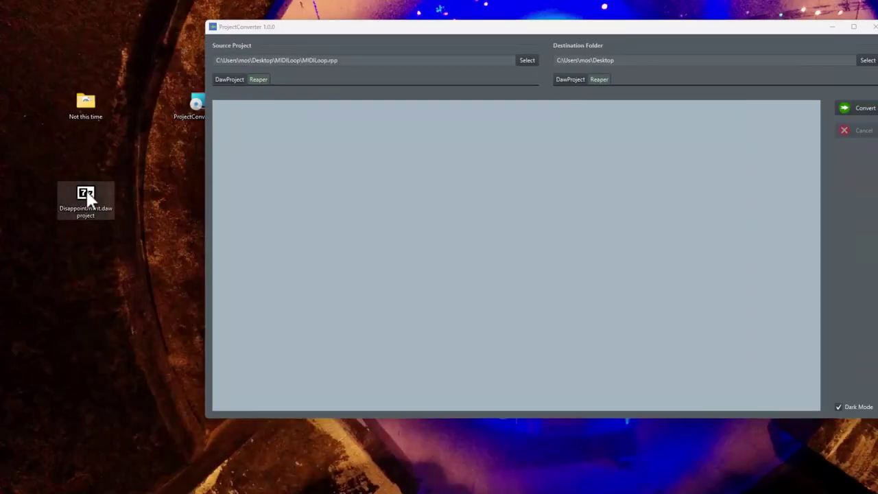
pyautogui.click(135, 166)
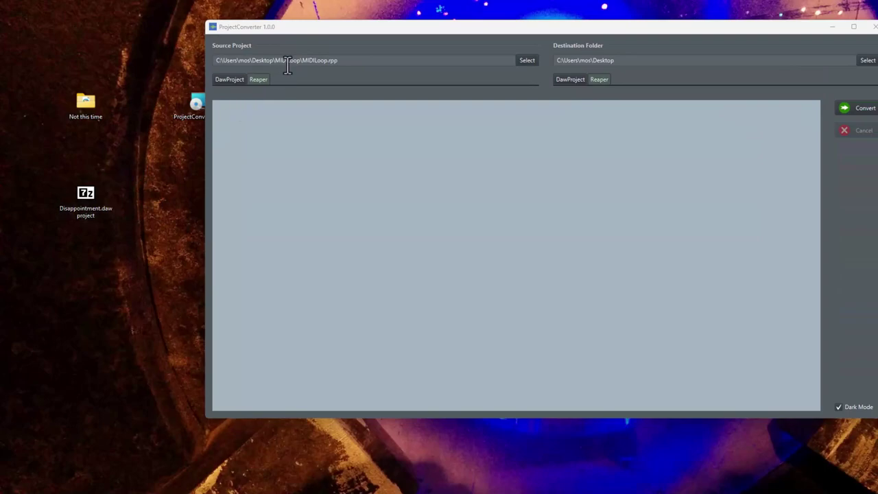
pyautogui.click(532, 61)
pyautogui.moveTo(403, 52); pyautogui.dragTo(364, 103)
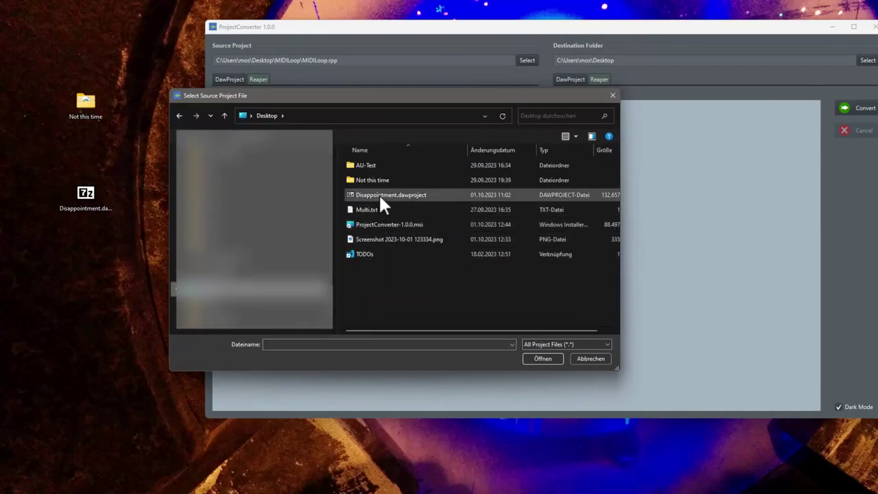
pyautogui.doubleClick(379, 196)
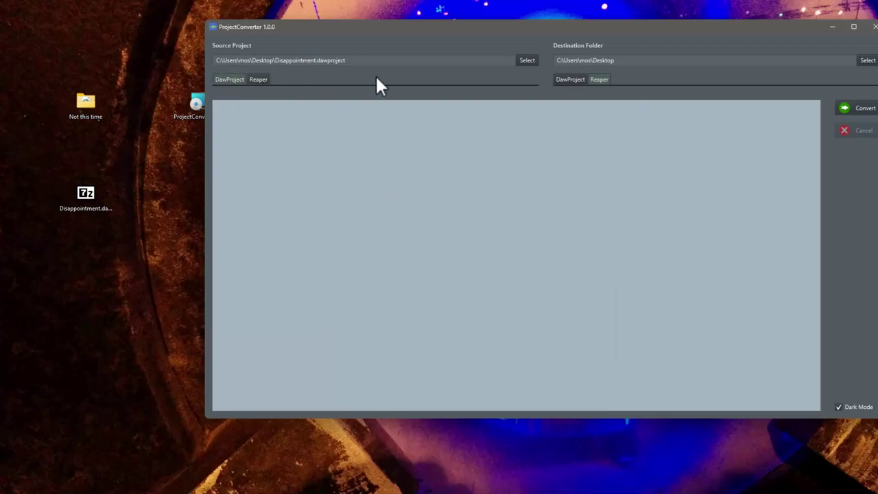
# Set the output format to Reaper and convert the project until the log reads Done
pyautogui.click(599, 79)
pyautogui.click(864, 110)
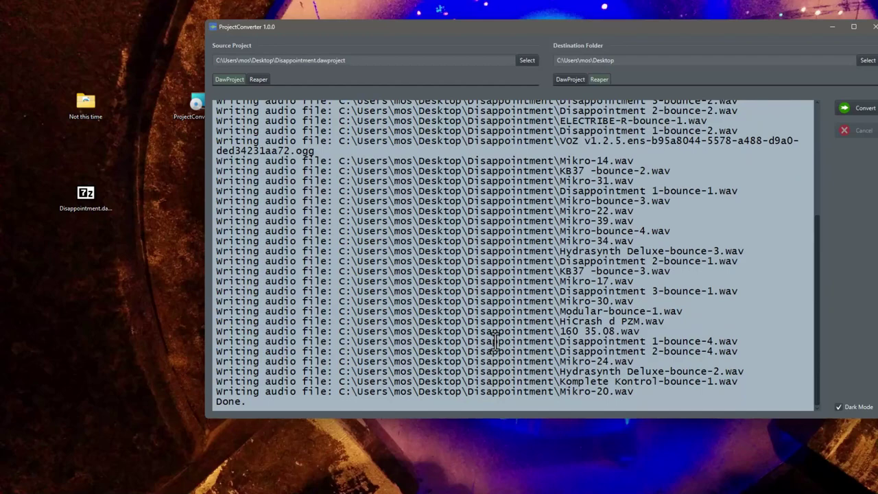
pyautogui.moveTo(318, 24); pyautogui.dragTo(337, 31)
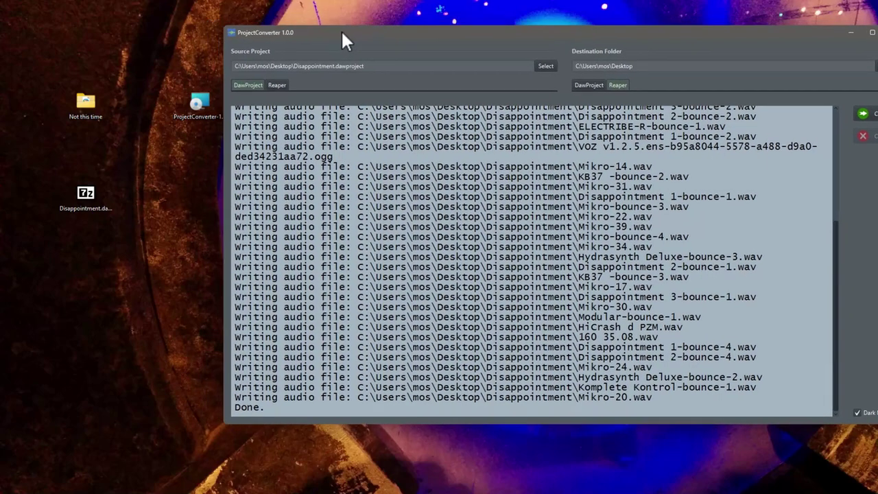
# Close ProjectConverter and place the Disappointment folder on the desktop
pyautogui.click(853, 34)
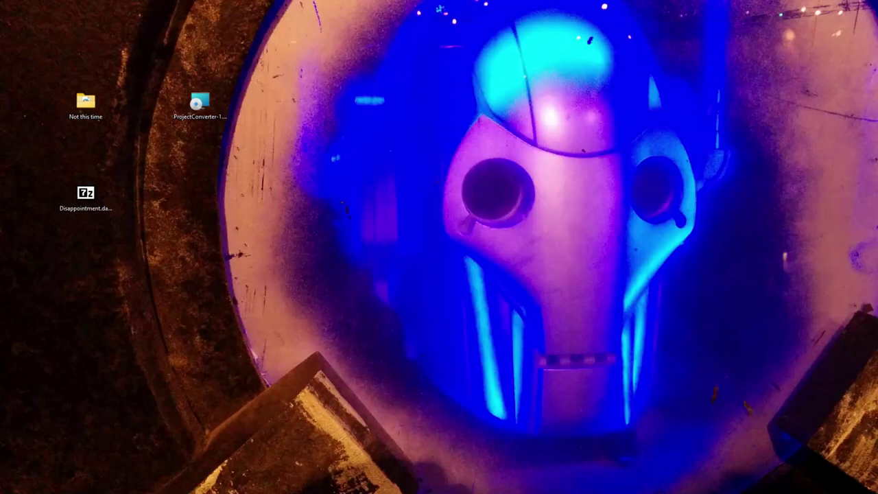
pyautogui.moveTo(233, 183); pyautogui.dragTo(217, 207)
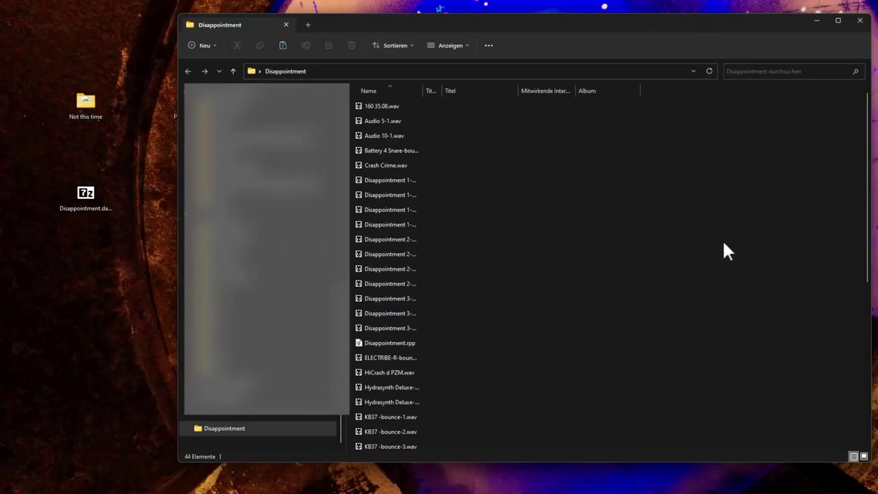
pyautogui.scroll(-7, 717, 208)
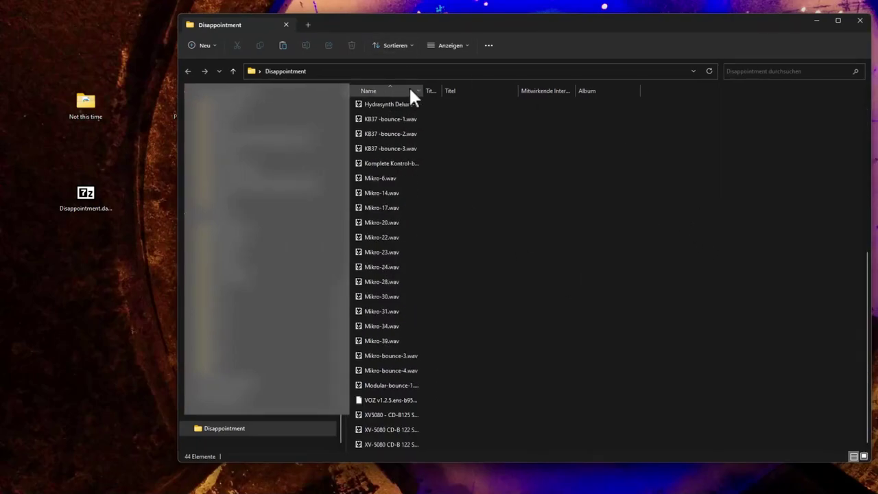
# Widen the Name column, add and sort by Typ, then select Disappointment.rpp
pyautogui.moveTo(421, 90); pyautogui.dragTo(551, 90)
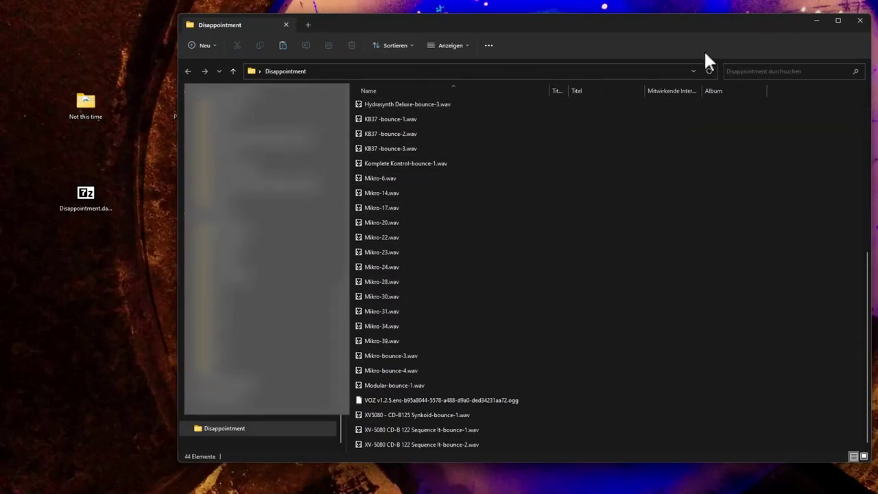
pyautogui.rightClick(804, 94)
pyautogui.click(811, 159)
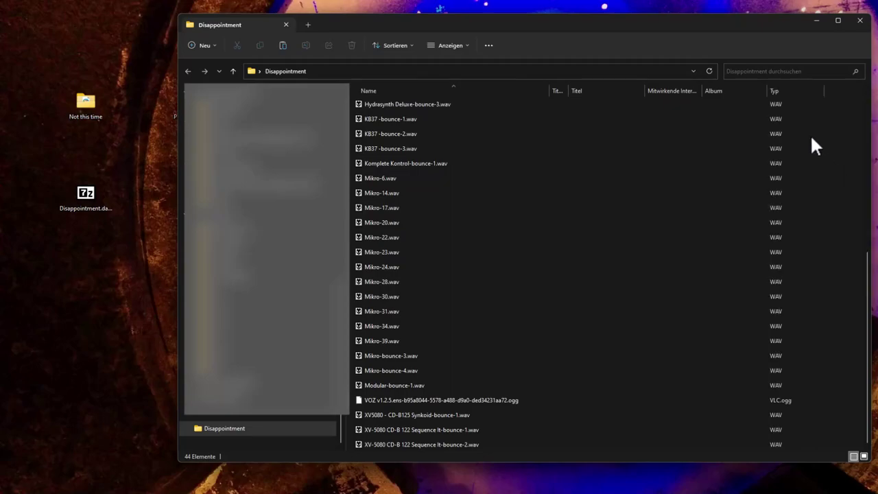
pyautogui.click(775, 91)
pyautogui.scroll(-7, 618, 302)
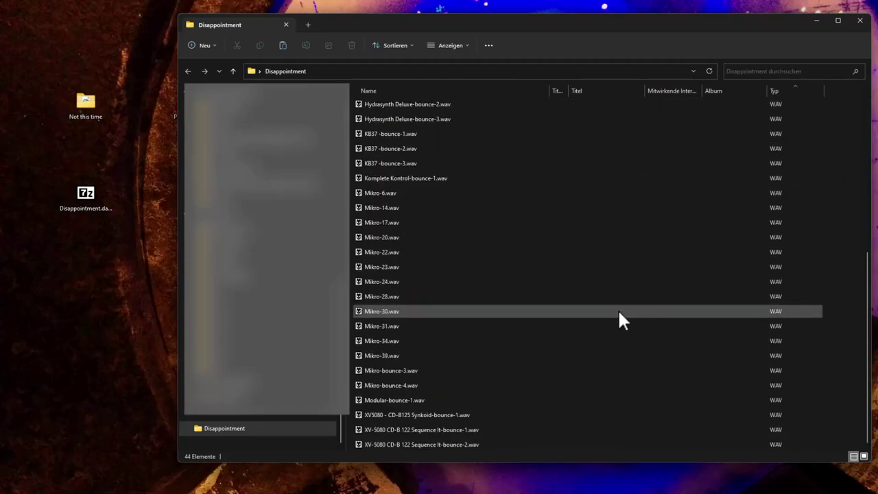
pyautogui.scroll(7, 591, 283)
pyautogui.click(448, 106)
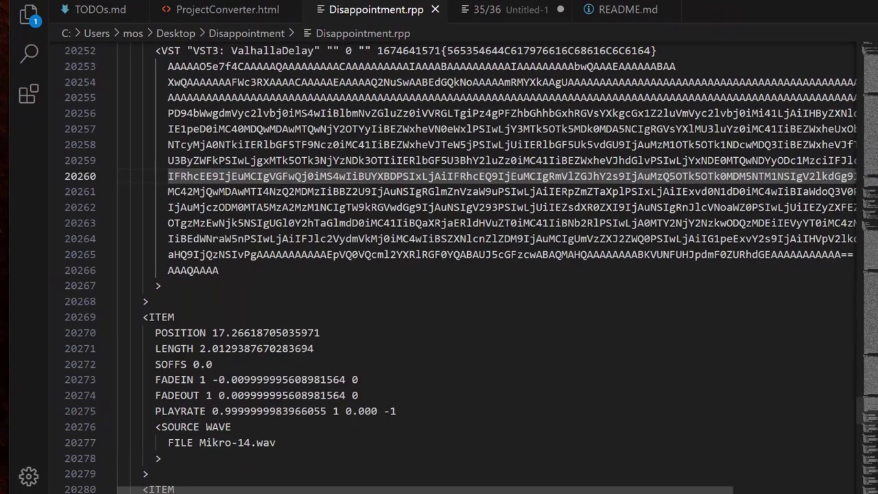
# Scroll through Disappointment.rpp's text in VS Code from the master effects up to the notes
pyautogui.click(866, 169)
pyautogui.scroll(15, 453, 267)
pyautogui.scroll(20, 453, 268)
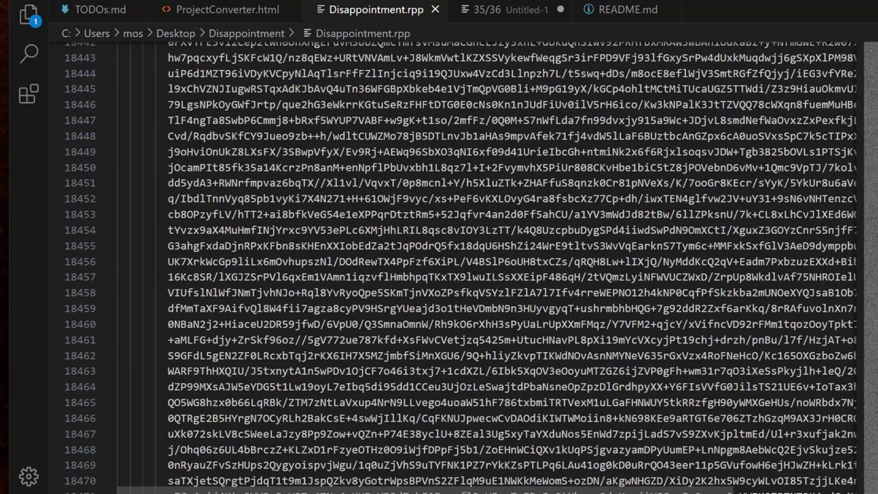
pyautogui.scroll(20, 453, 268)
pyautogui.scroll(20, 453, 267)
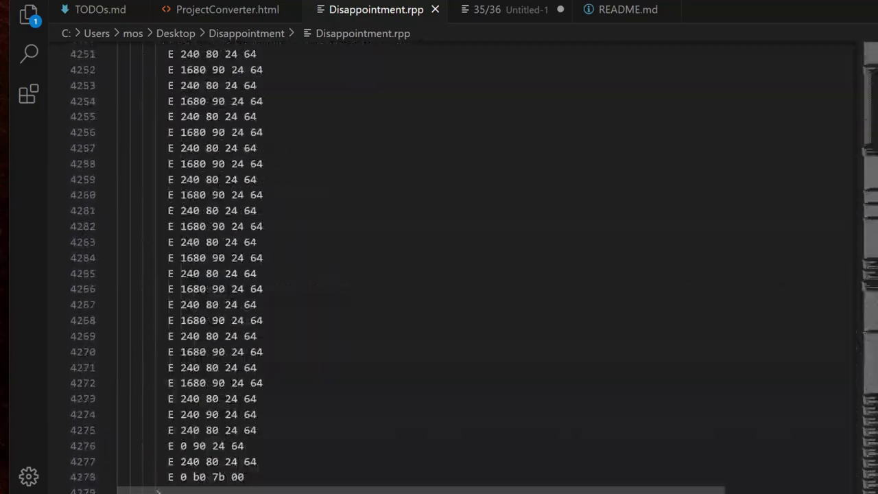
pyautogui.scroll(20, 350, 89)
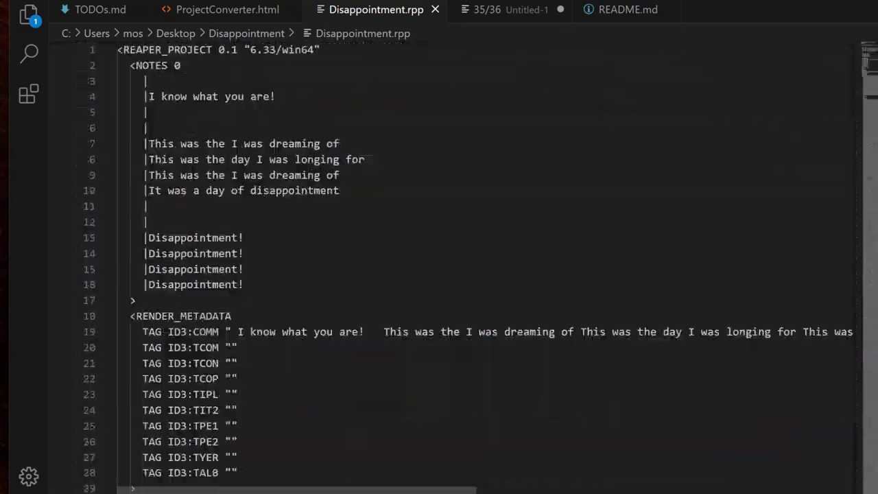
pyautogui.scroll(-4, 371, 351)
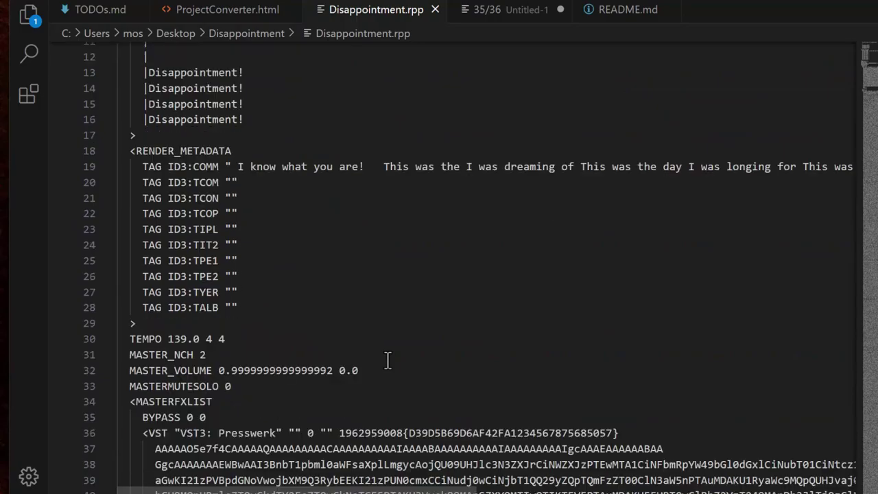
pyautogui.scroll(-6, 445, 333)
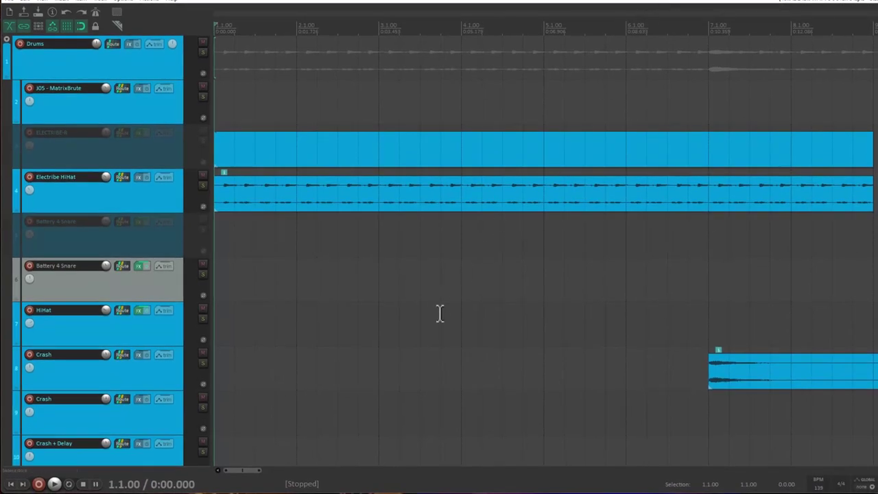
# Check the Modular track's MIDI notes in the editor, then drag the track taller
pyautogui.scroll(-8, 440, 314)
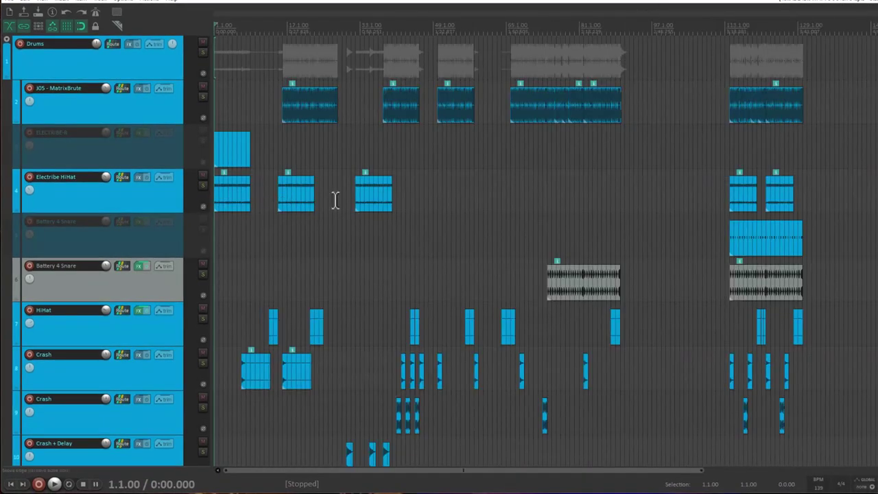
pyautogui.scroll(-5, 389, 213)
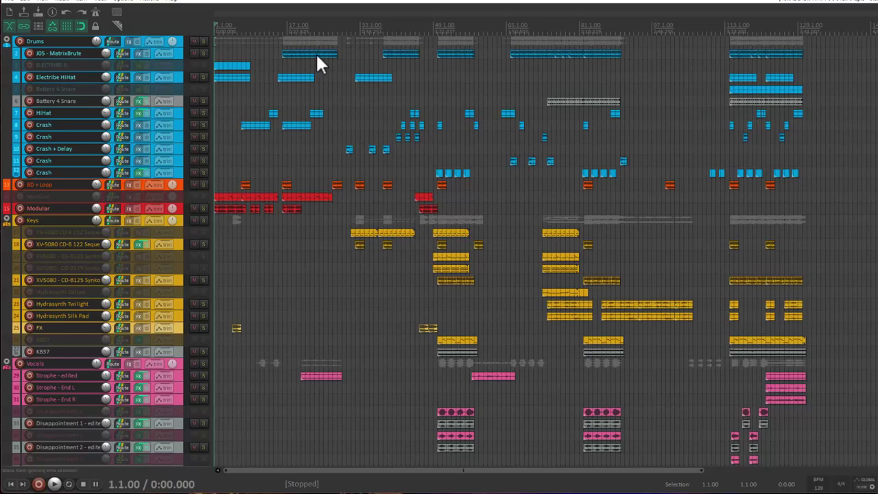
pyautogui.doubleClick(259, 201)
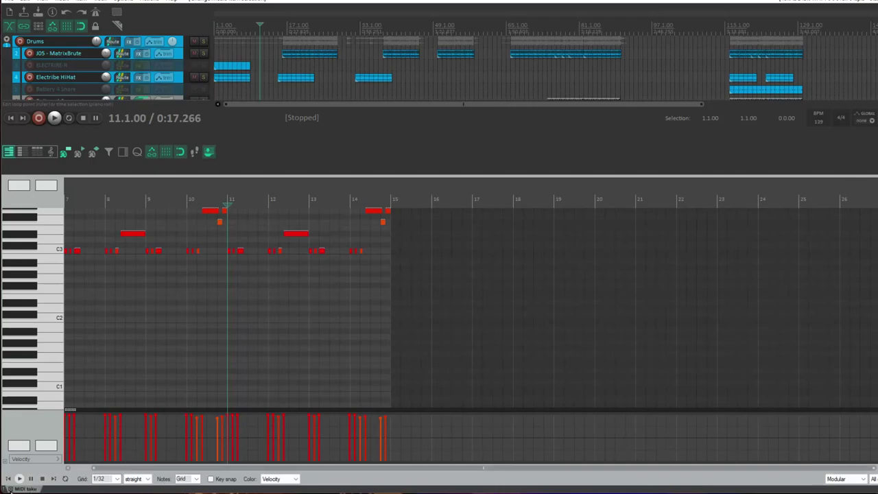
pyautogui.click(10, 489)
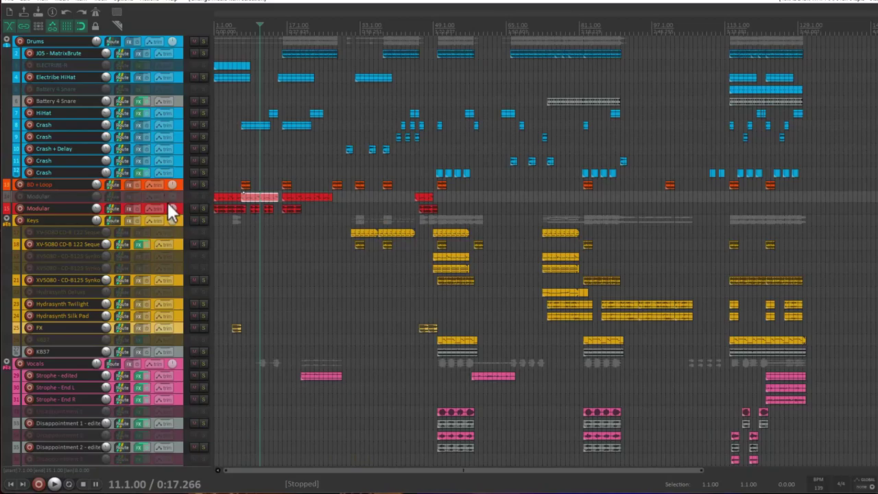
pyautogui.moveTo(167, 202); pyautogui.dragTo(233, 269)
pyautogui.scroll(6, 271, 225)
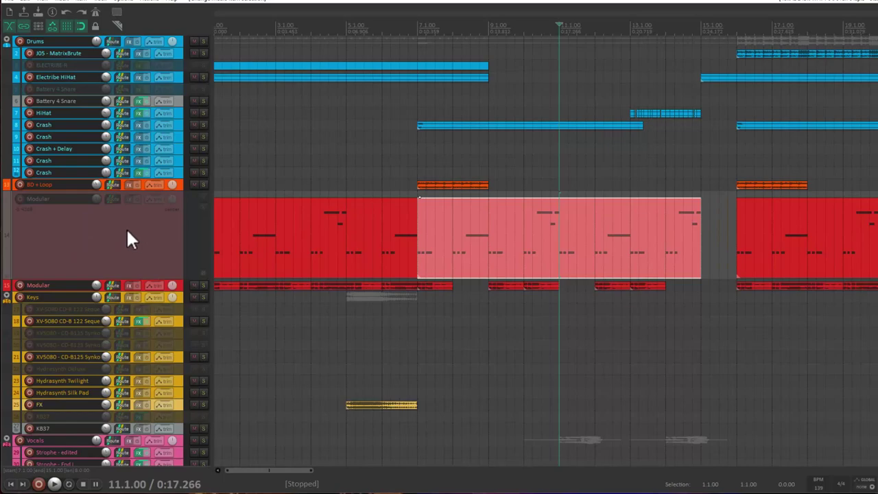
# Untick Lock track controls on the Modular track and view its FX without adding any
pyautogui.rightClick(120, 227)
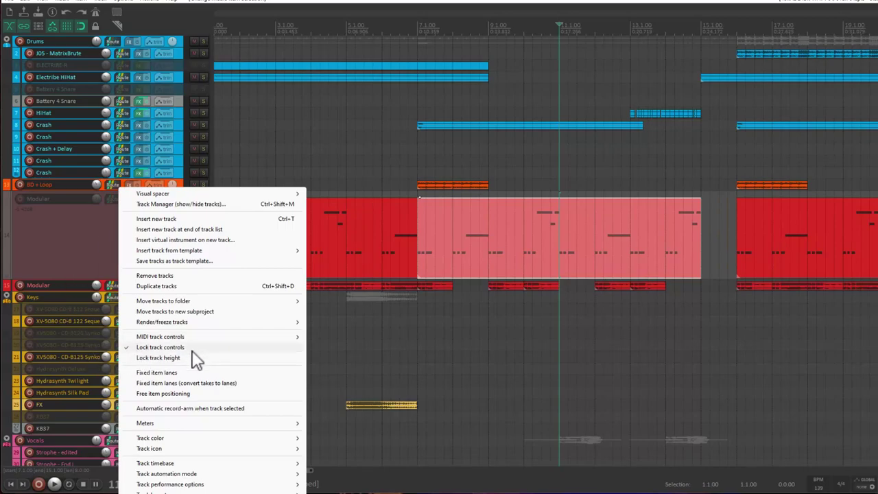
pyautogui.click(154, 348)
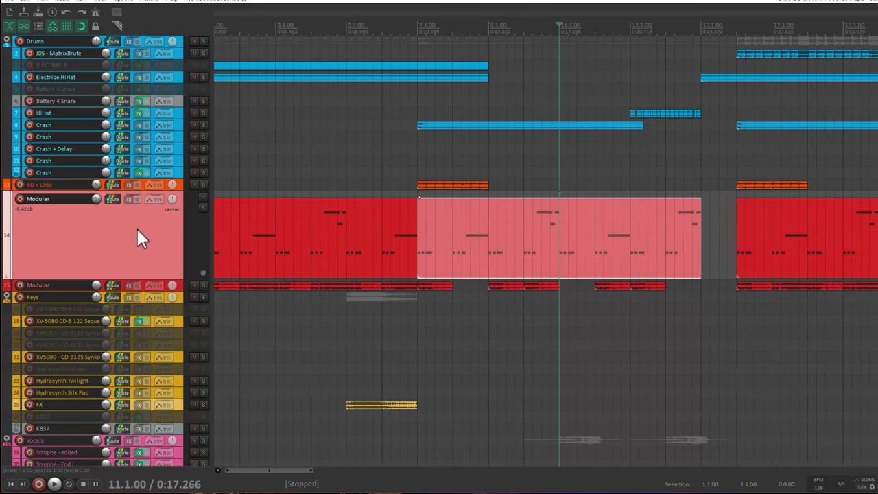
pyautogui.click(129, 200)
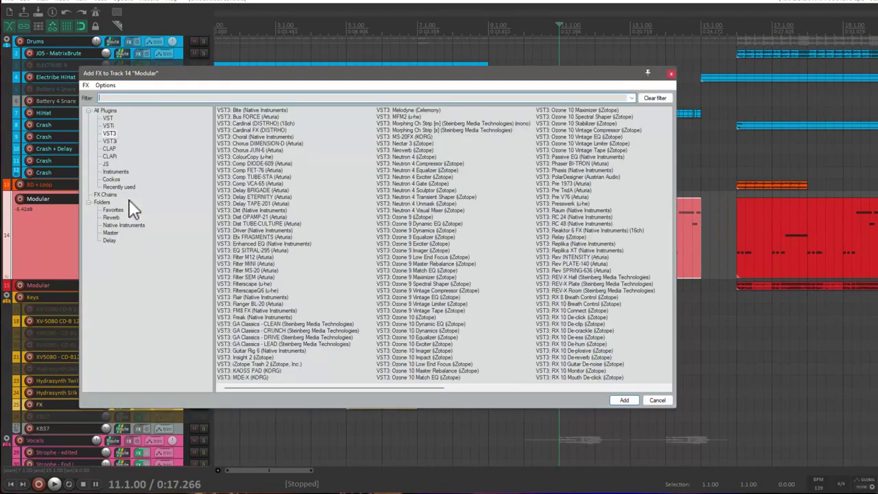
pyautogui.click(671, 73)
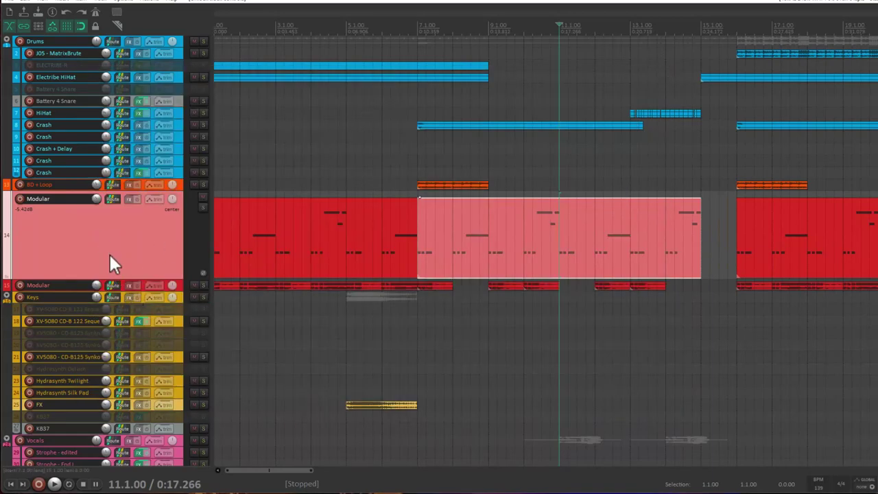
# Re-enable Lock track controls on the Modular track and show the mixer
pyautogui.rightClick(91, 223)
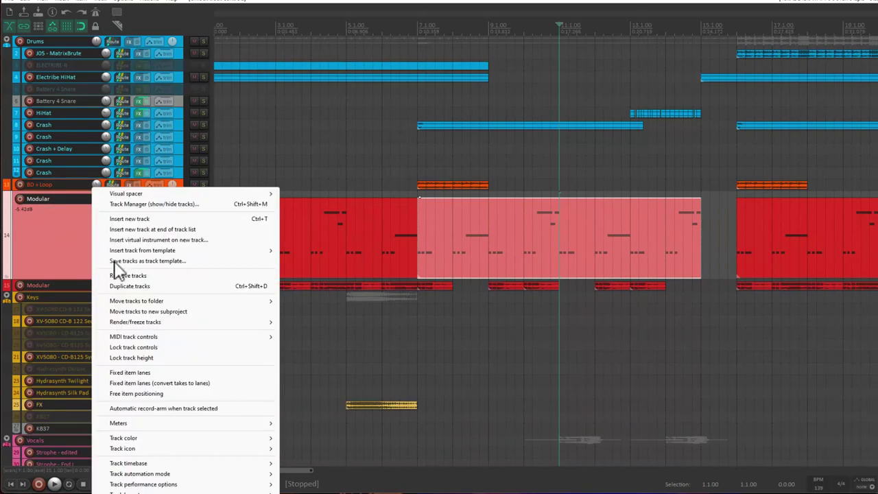
pyautogui.click(137, 348)
pyautogui.hotkey('ctrl', 'm')
pyautogui.rightClick(820, 104)
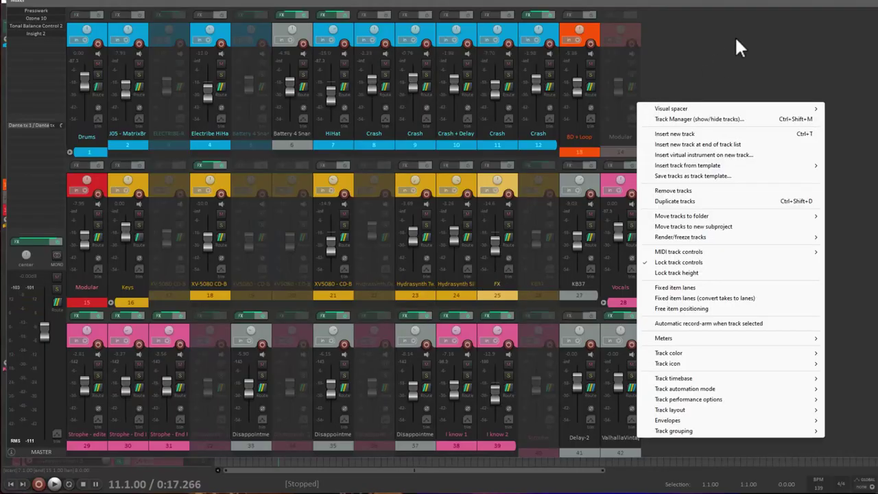
# Close REAPER and answer Nein to saving Disappointment.rpp
pyautogui.rightClick(687, 164)
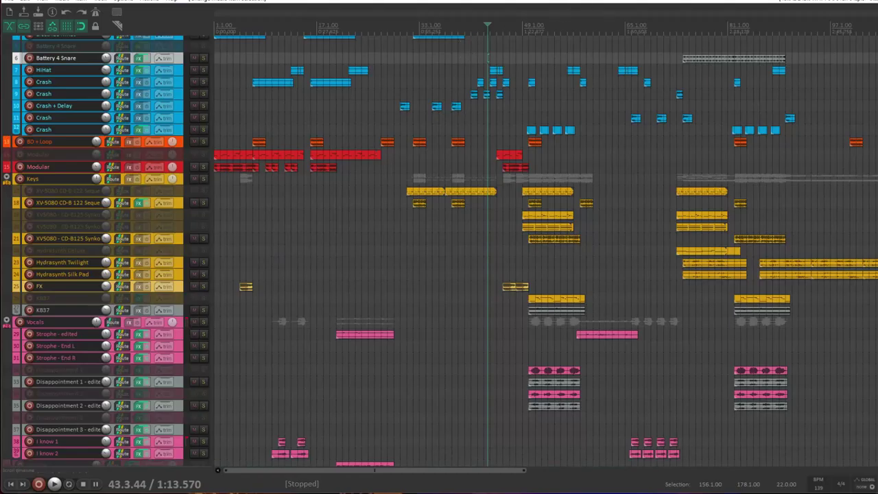
pyautogui.hotkey('alt', 'F4')
pyautogui.click(453, 269)
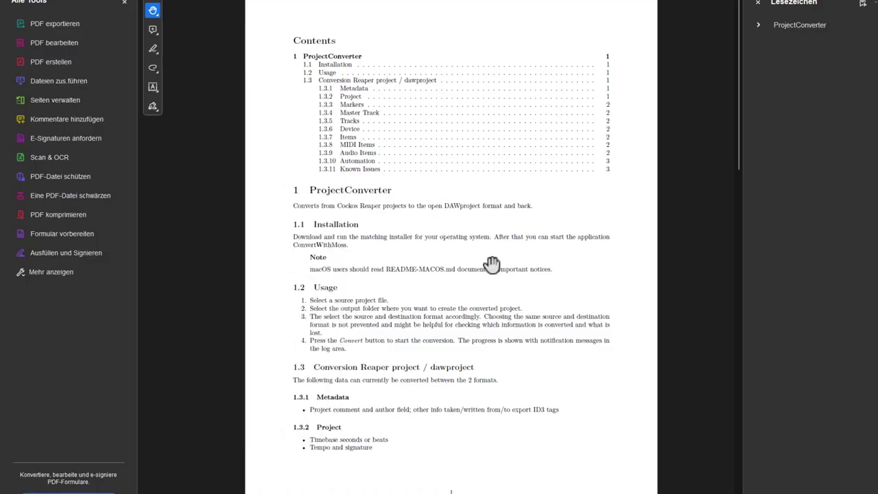
# Scroll the ProjectConverter manual past page 2 to section 1.3.11 Known Issues on page 3
pyautogui.scroll(-3, 519, 310)
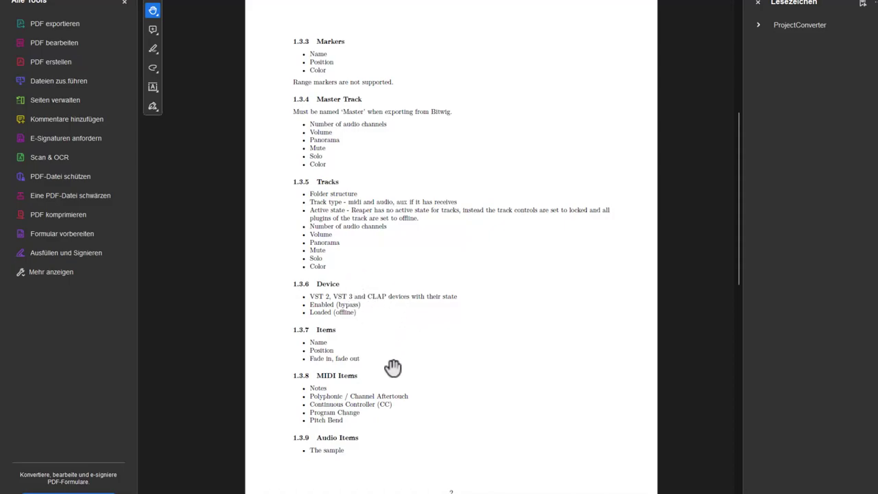
pyautogui.scroll(-2, 401, 369)
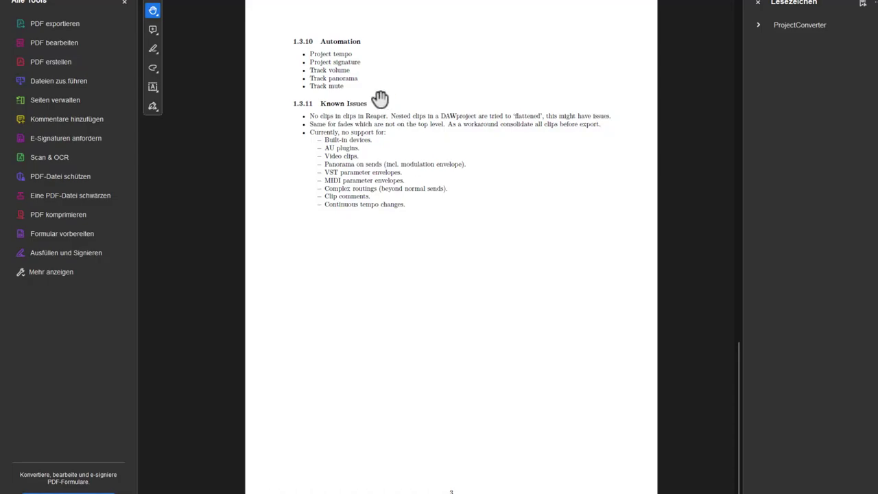
pyautogui.scroll(2, 405, 151)
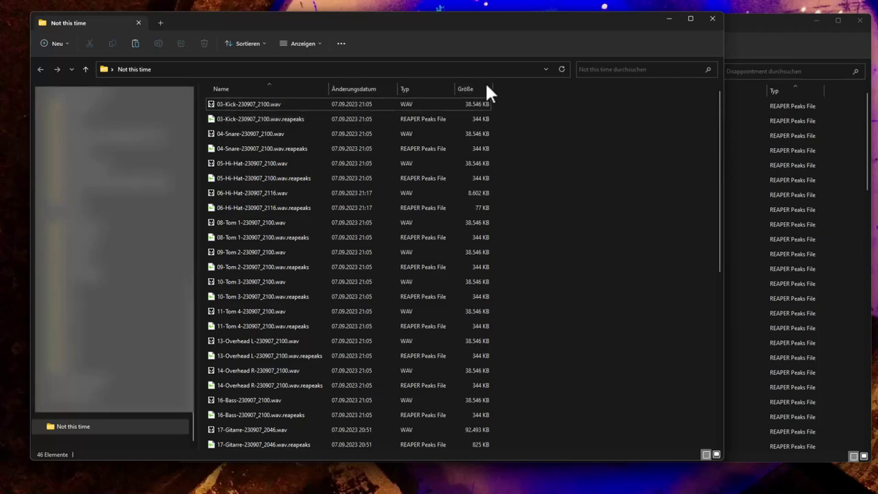
# Sort the recording folder by type and scroll to 'Not this time.rpp'
pyautogui.click(416, 88)
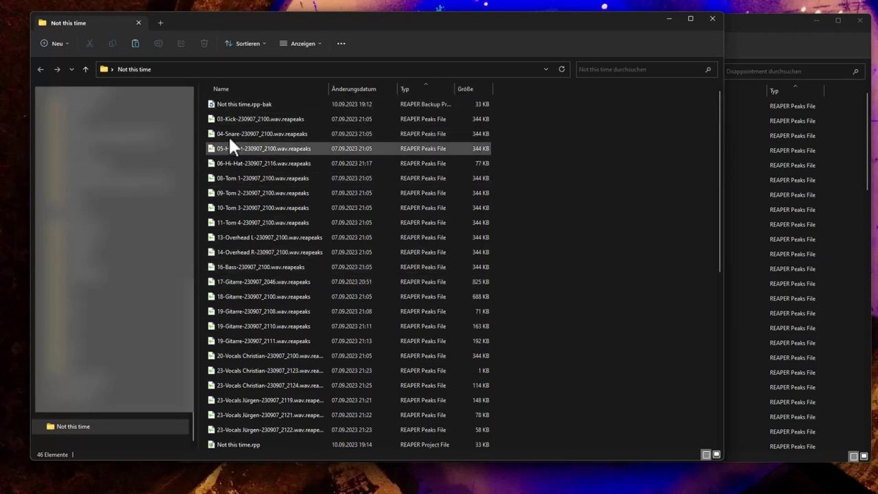
pyautogui.scroll(-7, 264, 328)
pyautogui.scroll(4, 264, 322)
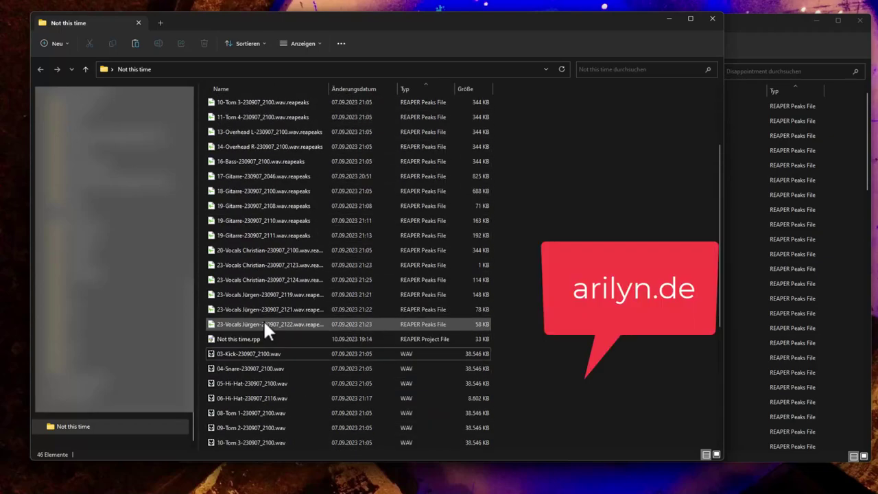
pyautogui.scroll(-1, 263, 319)
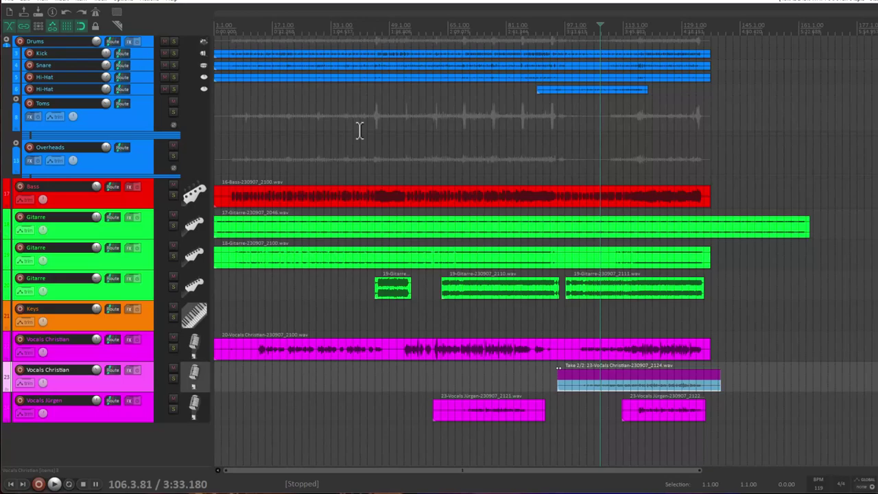
# Move the REAPER edit cursor to bar 53 in the timeline
pyautogui.click(403, 29)
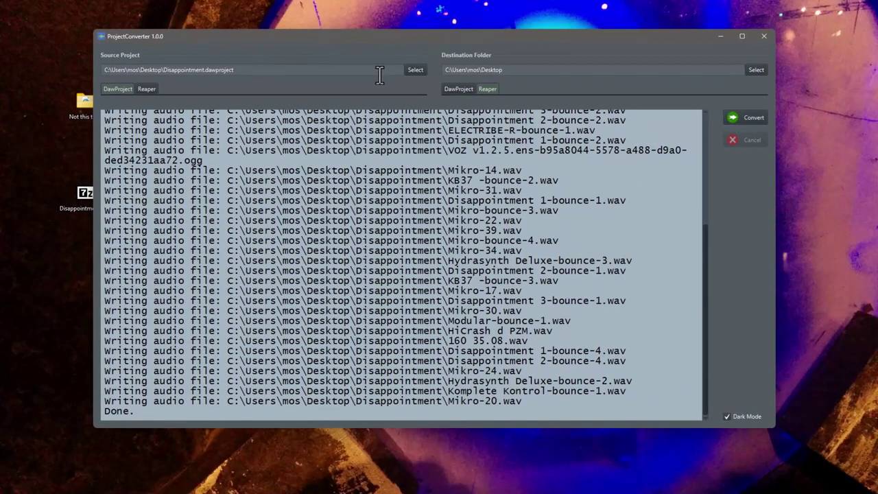
# Convert 'Not this time.rpp' from the 'Not this time' folder to DAWproject format
pyautogui.click(415, 70)
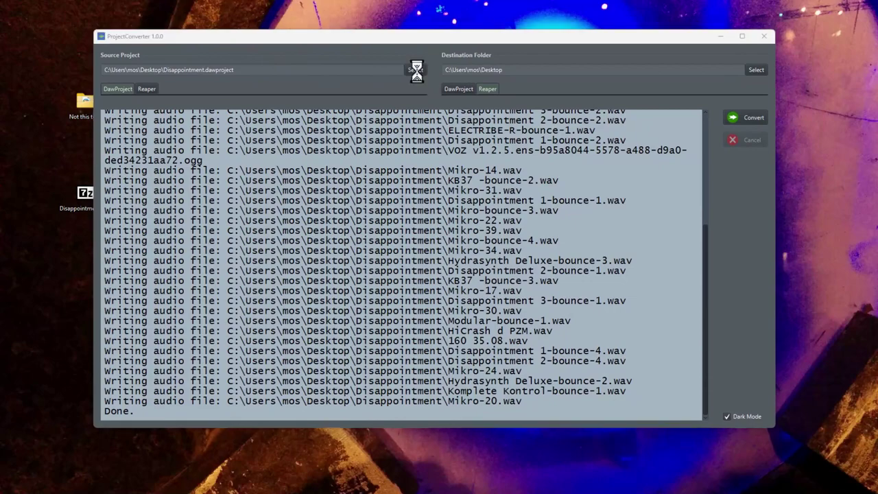
pyautogui.doubleClick(304, 149)
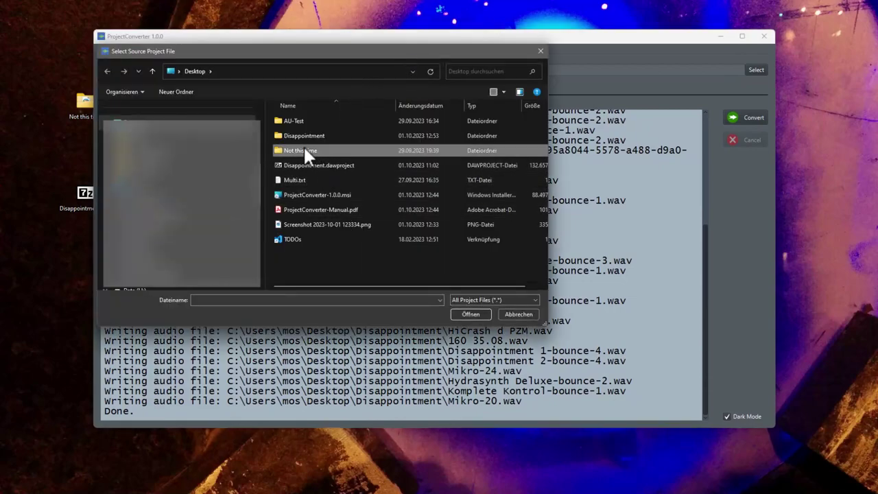
pyautogui.click(481, 106)
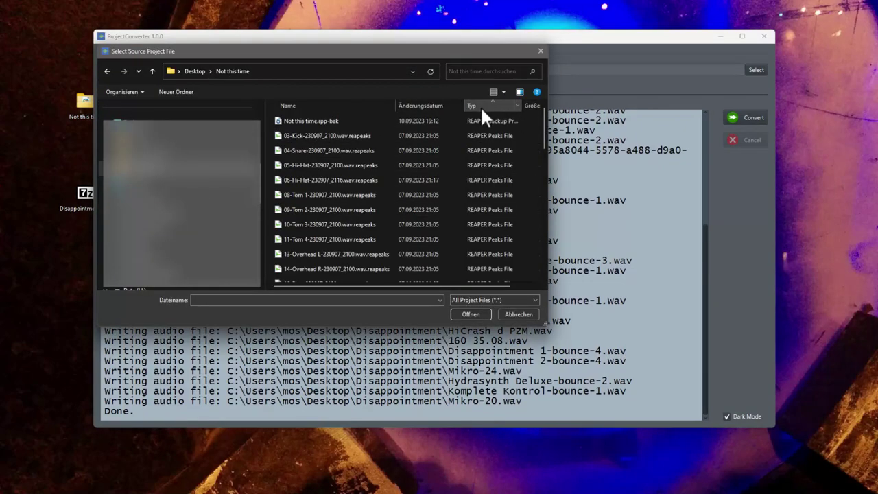
pyautogui.scroll(-5, 349, 146)
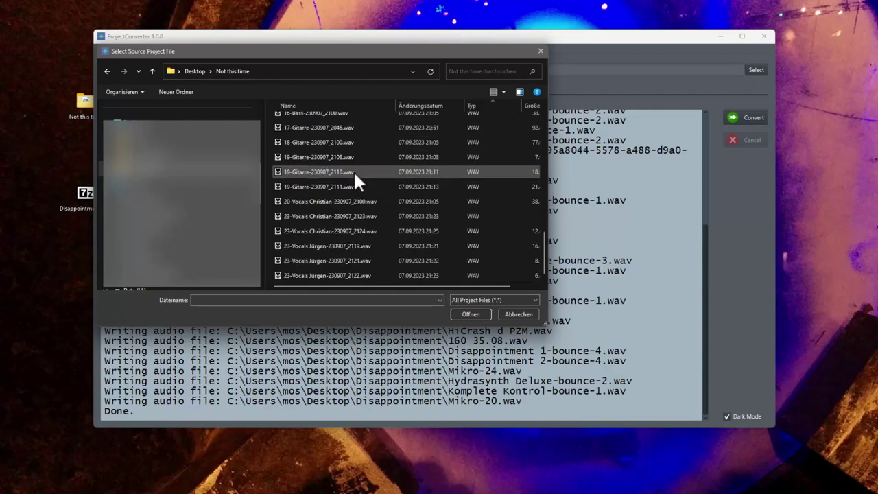
pyautogui.click(301, 215)
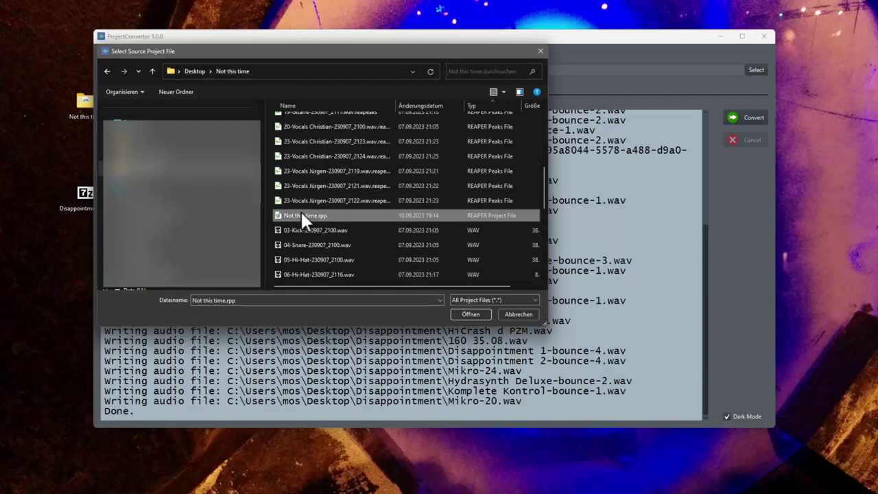
pyautogui.click(471, 314)
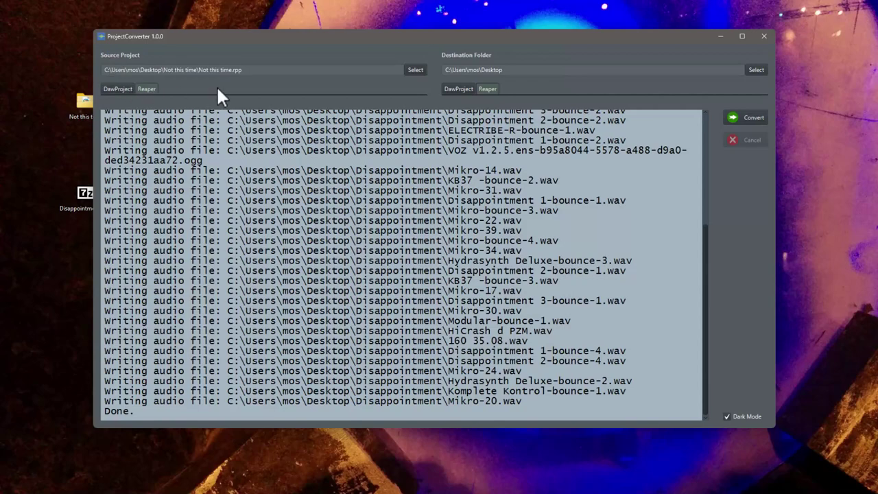
pyautogui.click(458, 88)
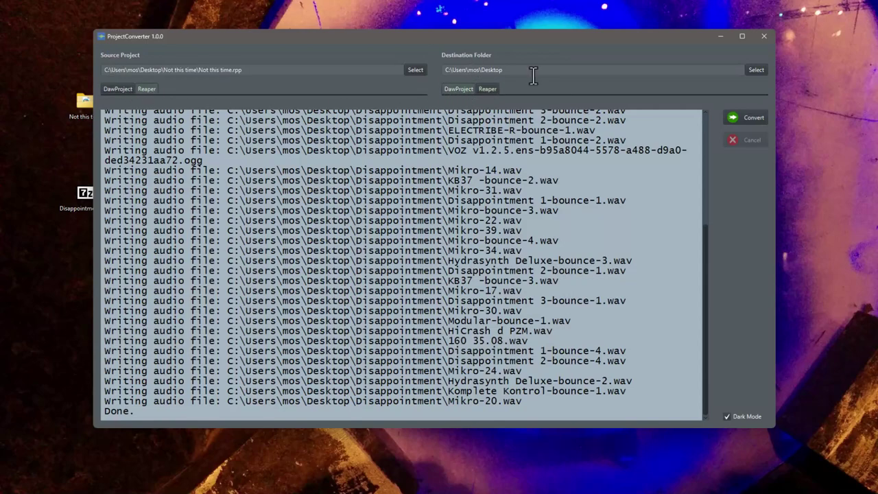
pyautogui.click(749, 122)
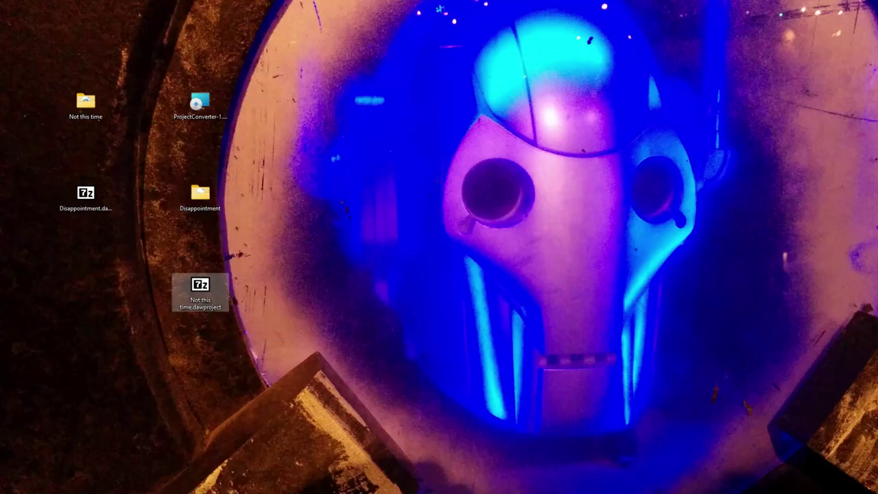
# Deselect the new 'Not this time.dawproject' file on the desktop
pyautogui.click(227, 482)
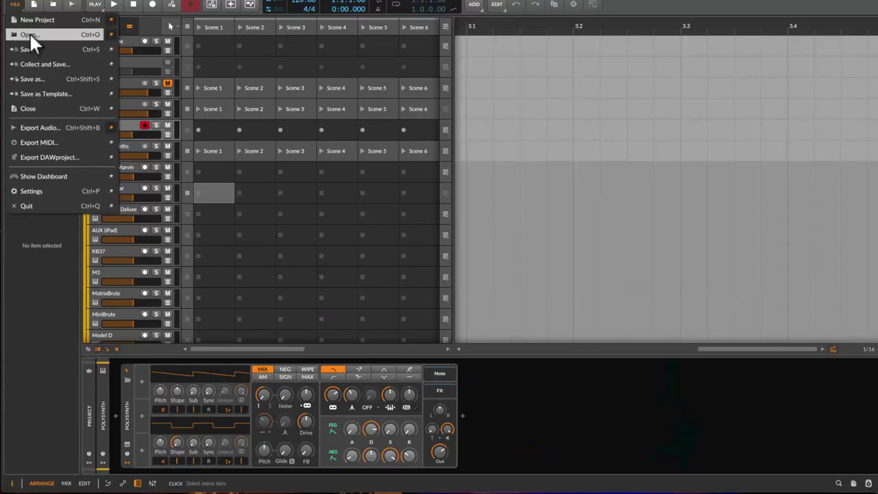
# Open 'Not this time.dawproject' from the Desktop using File > Open
pyautogui.click(32, 34)
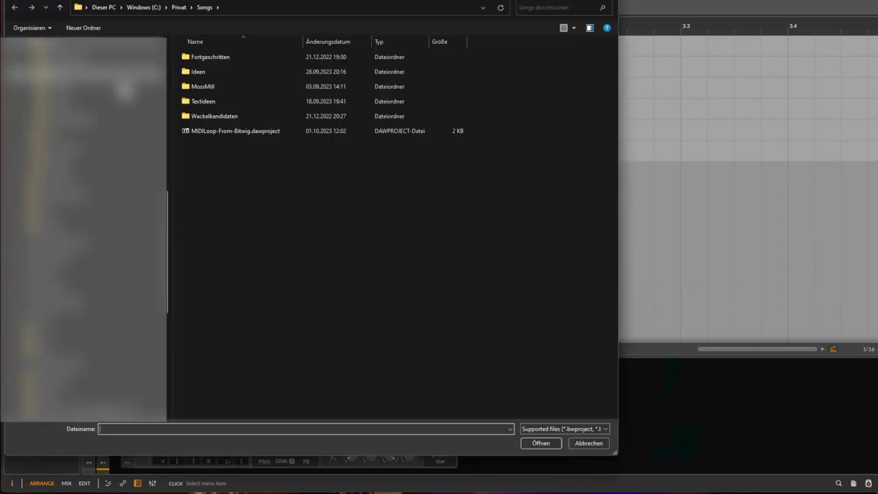
pyautogui.click(165, 208)
pyautogui.click(229, 118)
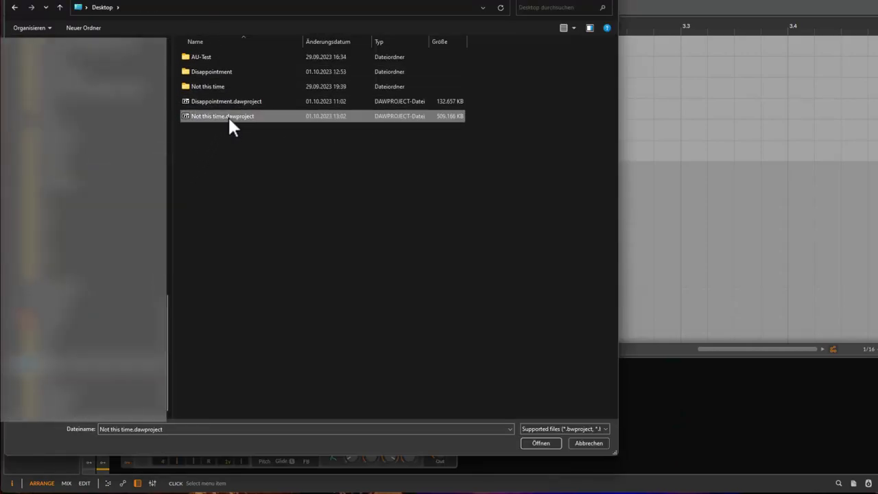
pyautogui.click(542, 444)
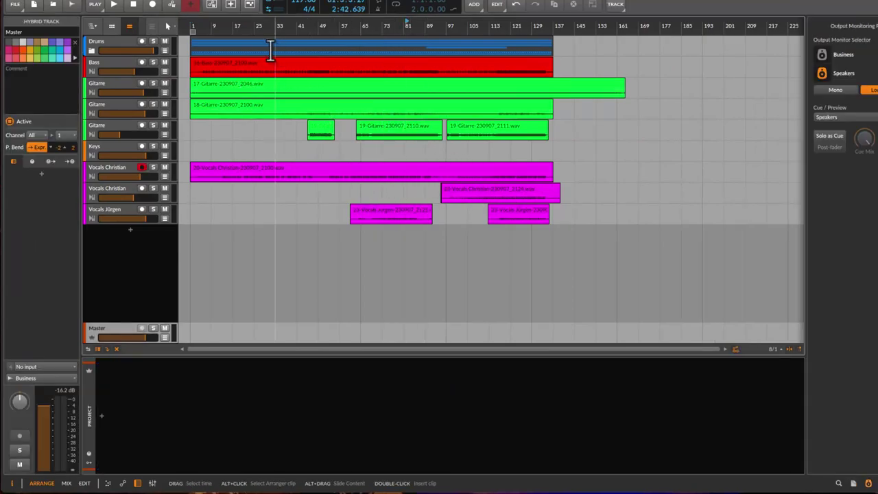
# Unfold the Drums and Toms groups to show Kick, Snare, Hi-Hat, Overheads and Tom 1–4
pyautogui.click(89, 48)
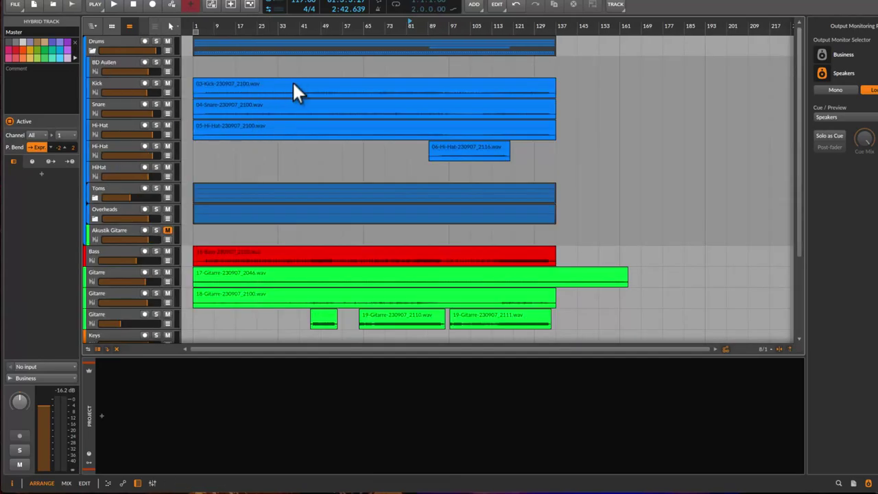
pyautogui.click(148, 203)
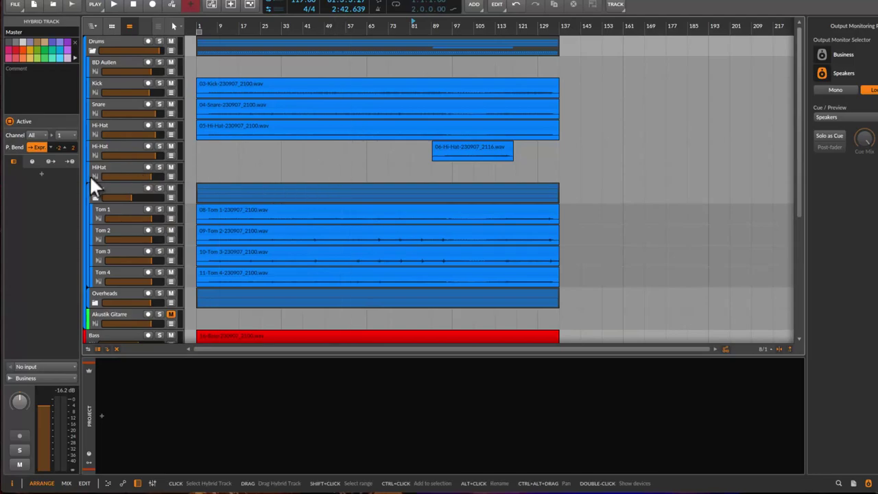
pyautogui.scroll(-6, 429, 196)
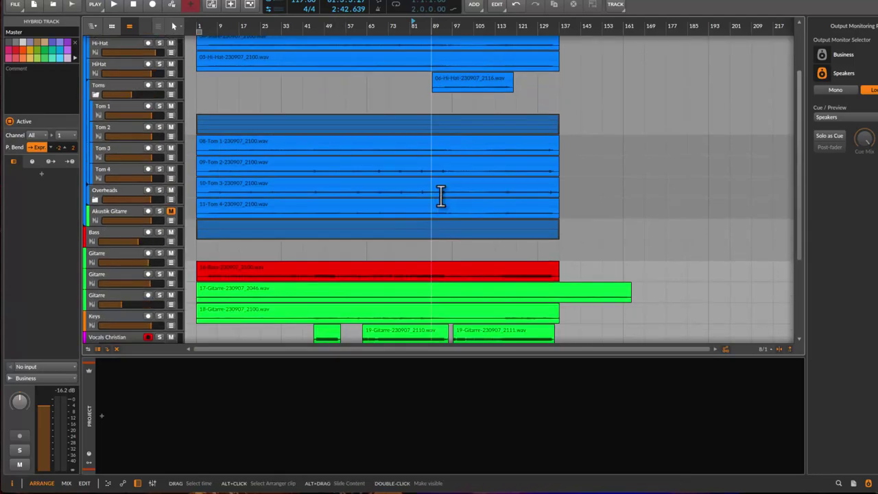